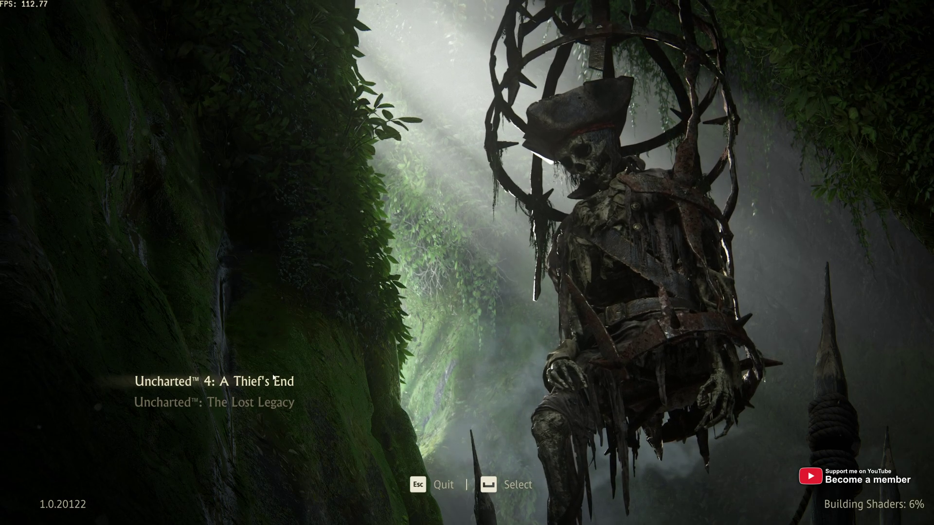
Confirm Uncharted 4's Performance Counters display option is On, then open Steam's overlay settings
key("space")
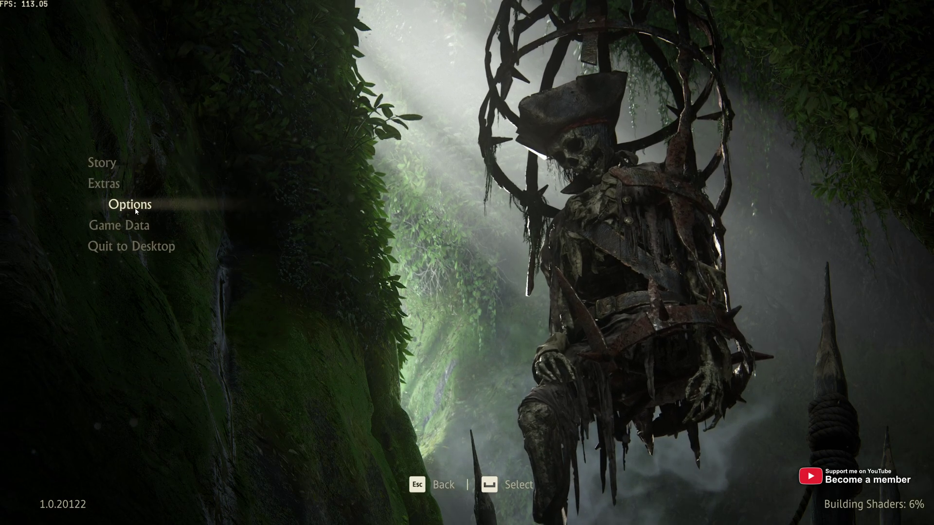
left_click(136, 210)
left_click(398, 211)
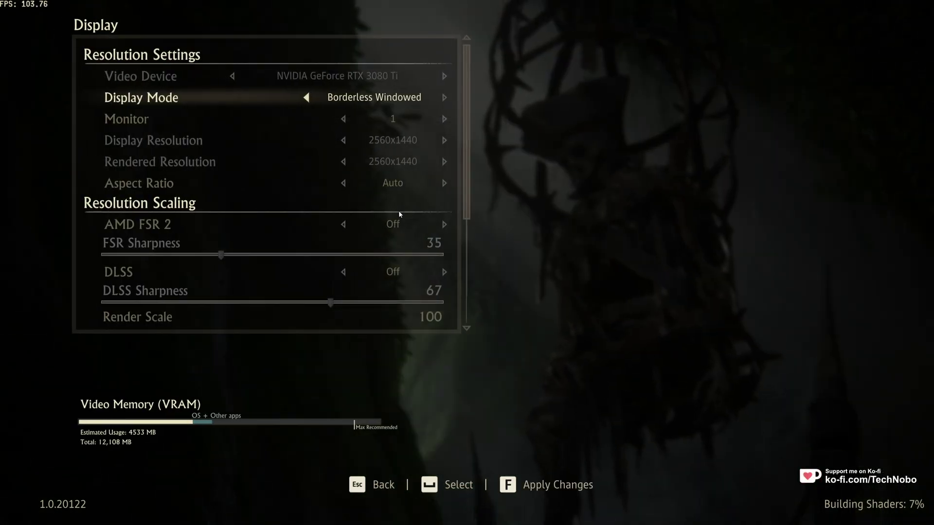
scroll(398, 211, "down", 5)
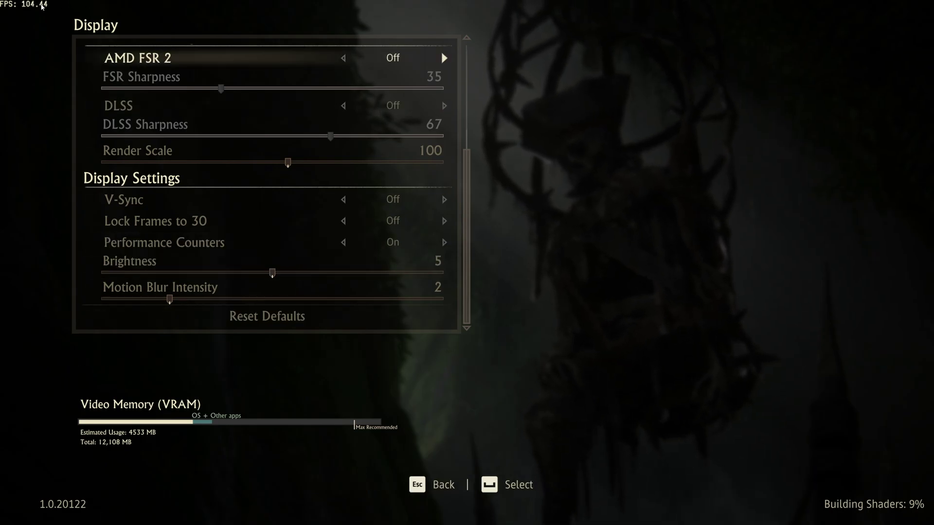
key("Escape")
key("Escape")
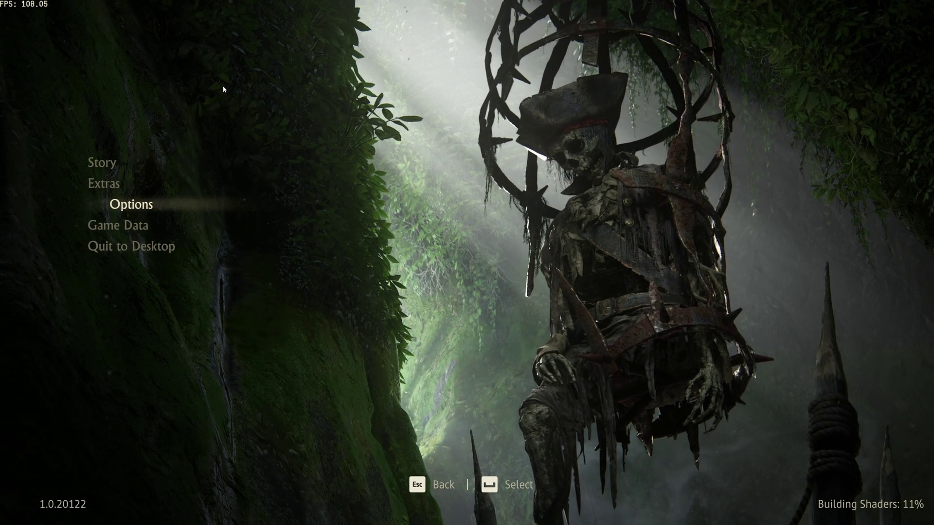
key("shift+Tab")
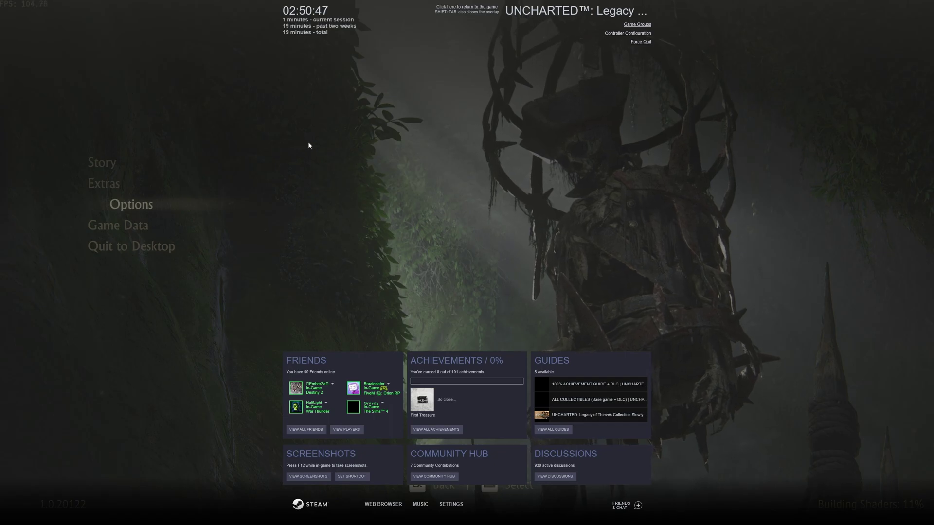
left_click(452, 505)
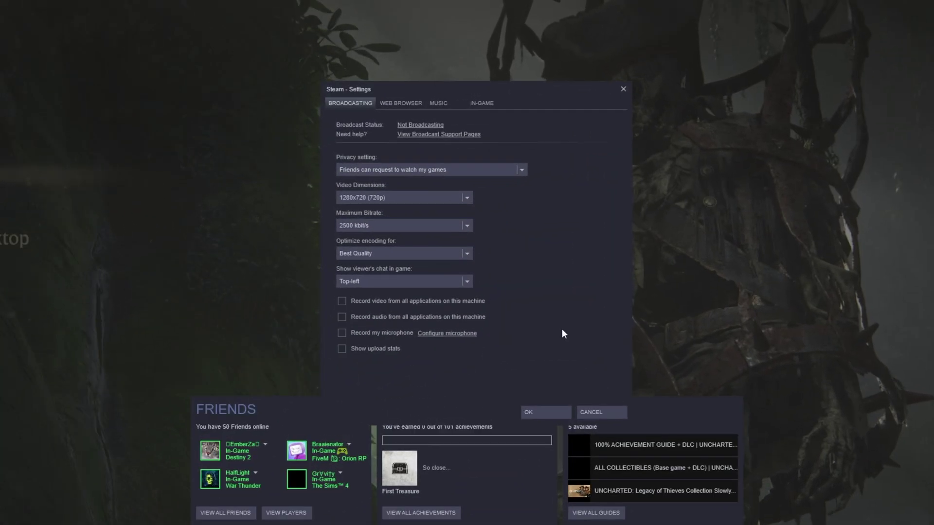
Set Steam's in-game FPS counter to Top-right with high contrast color, save, and close the overlay
left_click(483, 104)
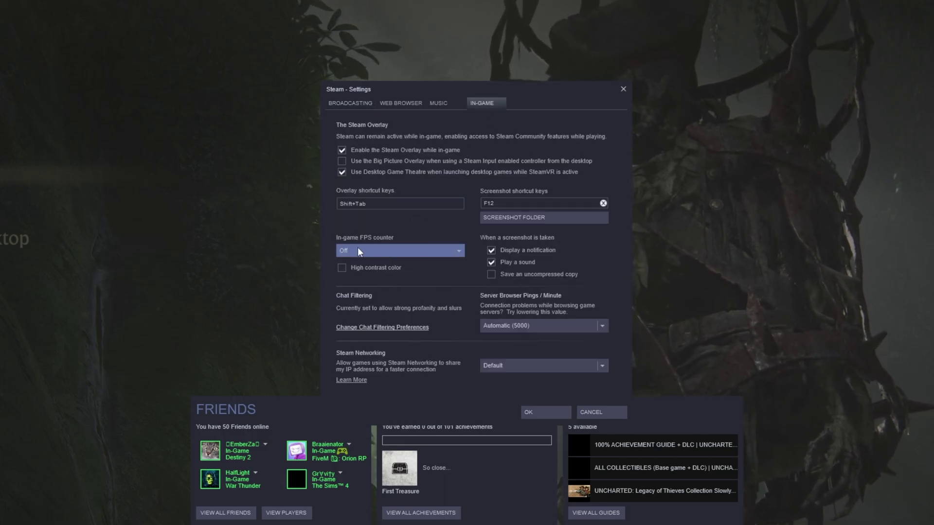
left_click(386, 249)
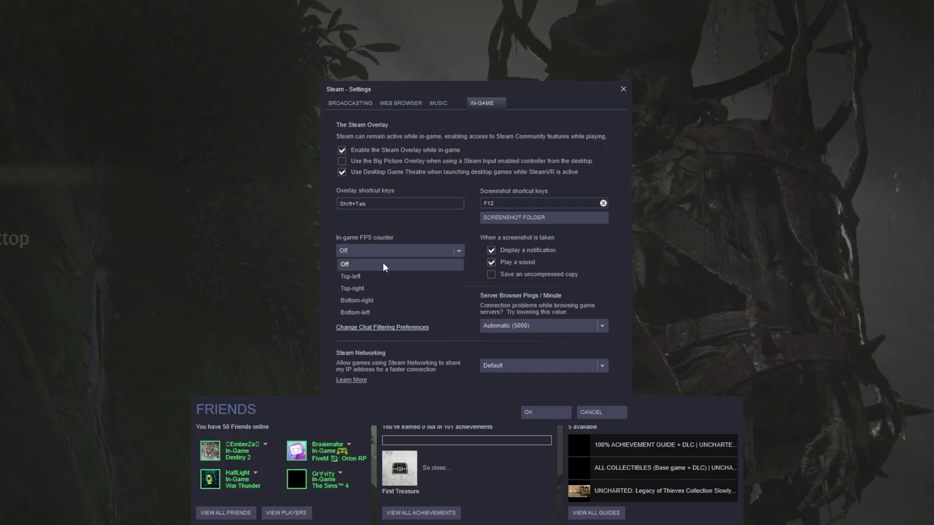
left_click(358, 288)
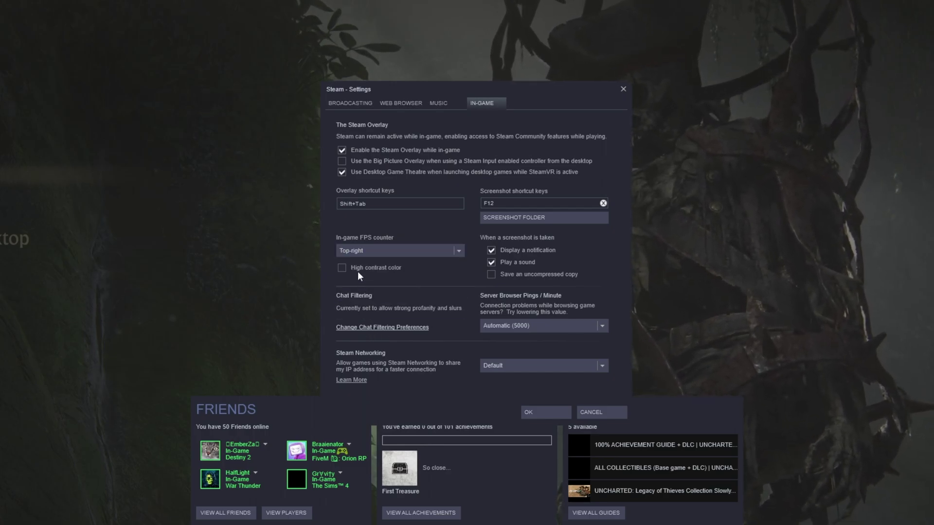
left_click(341, 267)
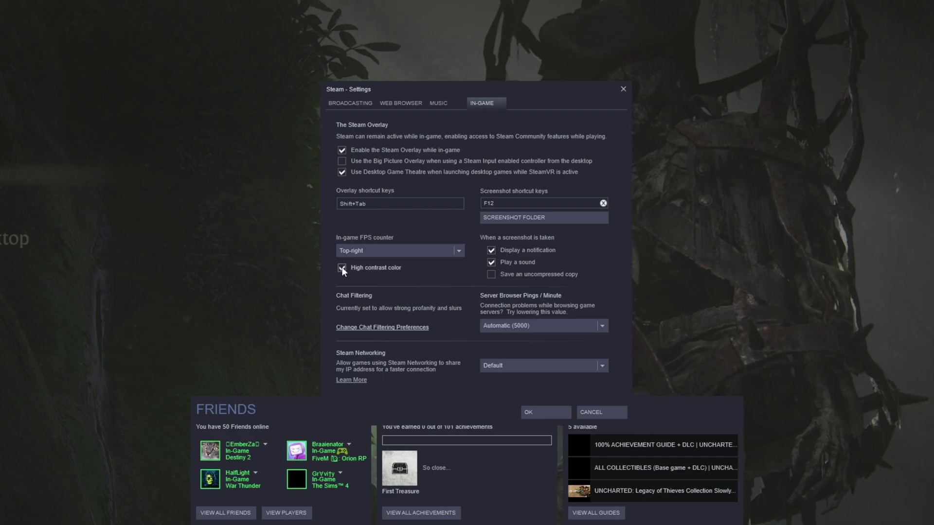
left_click(538, 412)
key("shift+Tab")
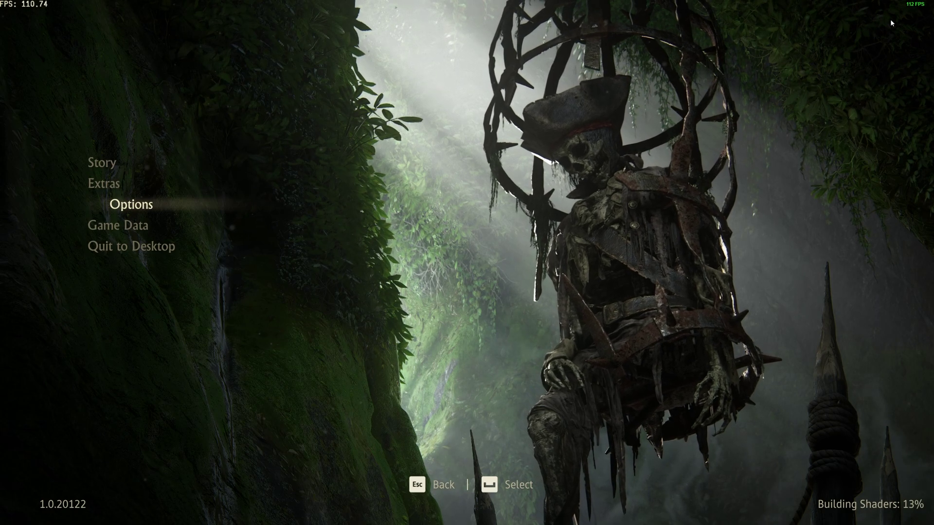
Move the Uncharted 4 main menu selection up to Story
key("Up")
key("Up")
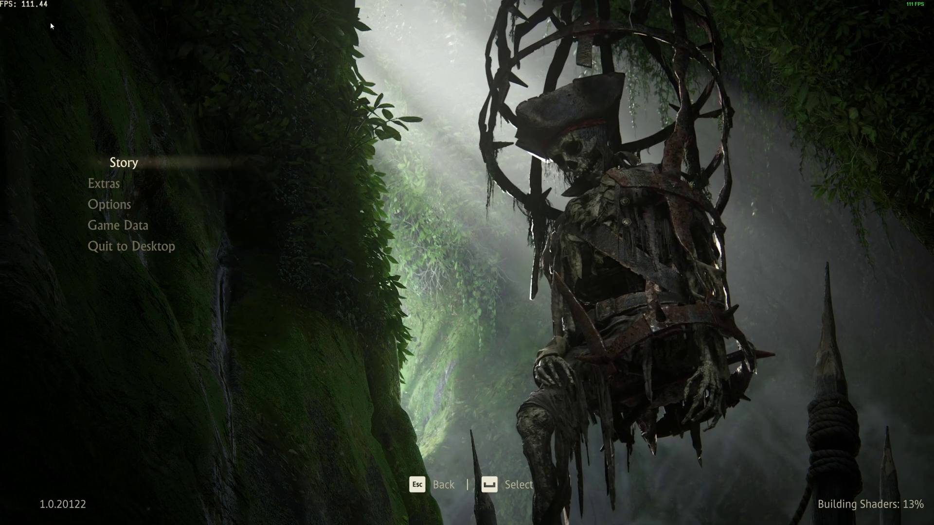
Dismiss Steam Settings with OK and close the overlay, returning to Uncharted 4's main menu
key("shift+Tab")
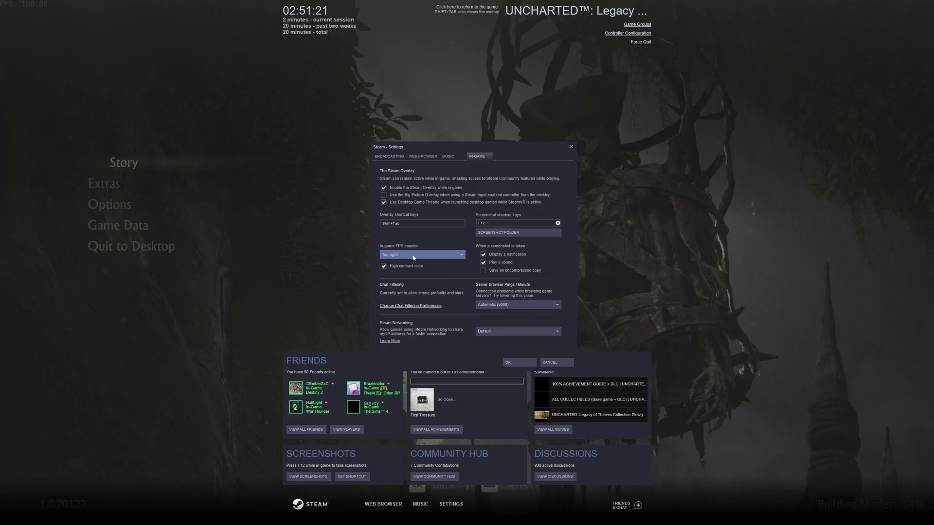
left_click(521, 364)
key("shift+Tab")
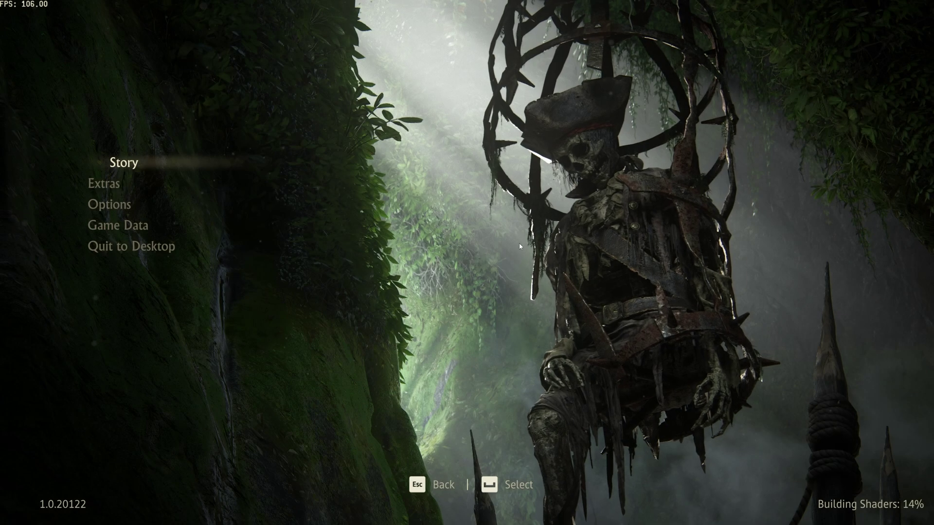